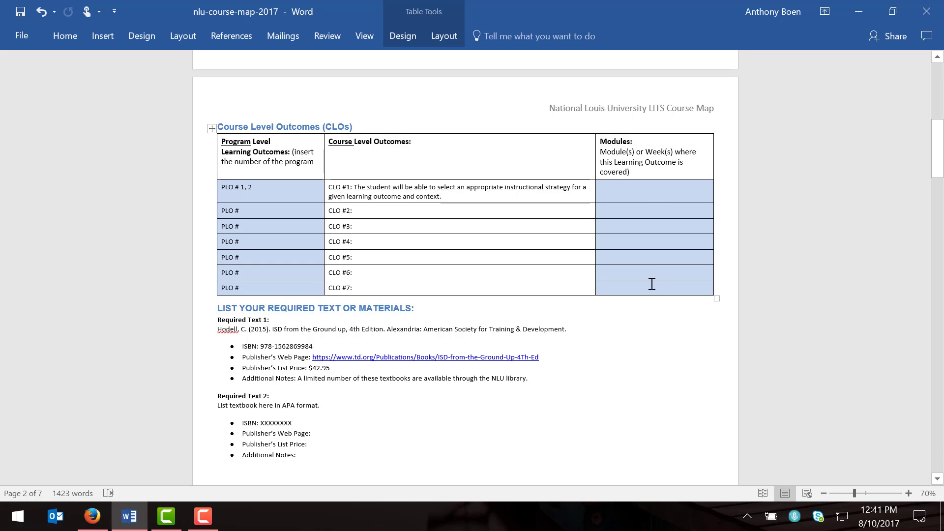
- Scroll down until Required Text 2 and the Module 1 Title row are visible
{"action": "scroll", "coordinate": [393, 291], "scroll_direction": "down", "scroll_amount": 4}
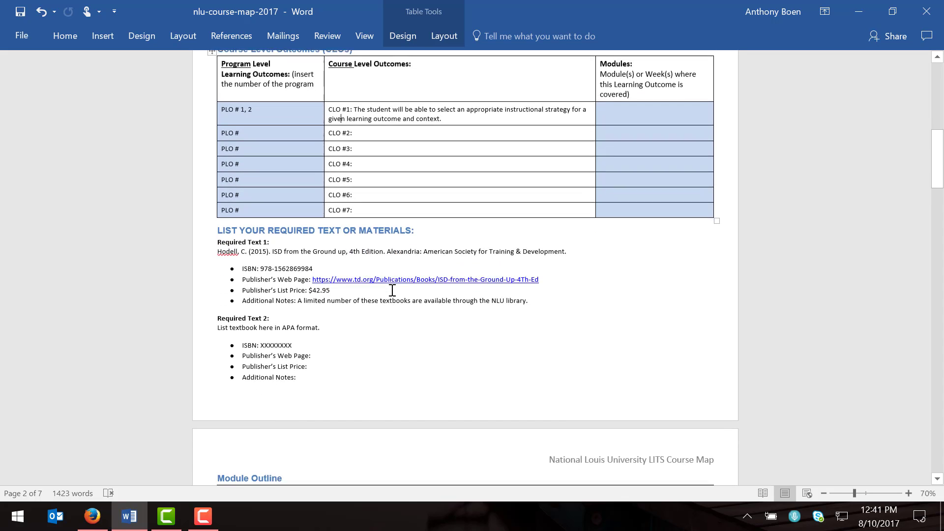
{"action": "scroll", "coordinate": [393, 290], "scroll_direction": "down", "scroll_amount": 2}
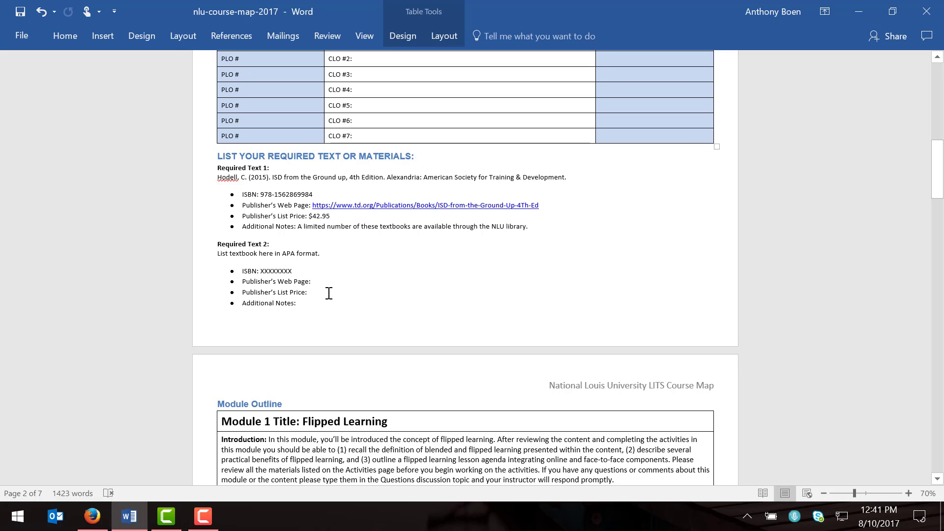
- Scroll down through the Module Outline tables for Modules 1–5
{"action": "scroll", "coordinate": [329, 294], "scroll_direction": "down", "scroll_amount": 3}
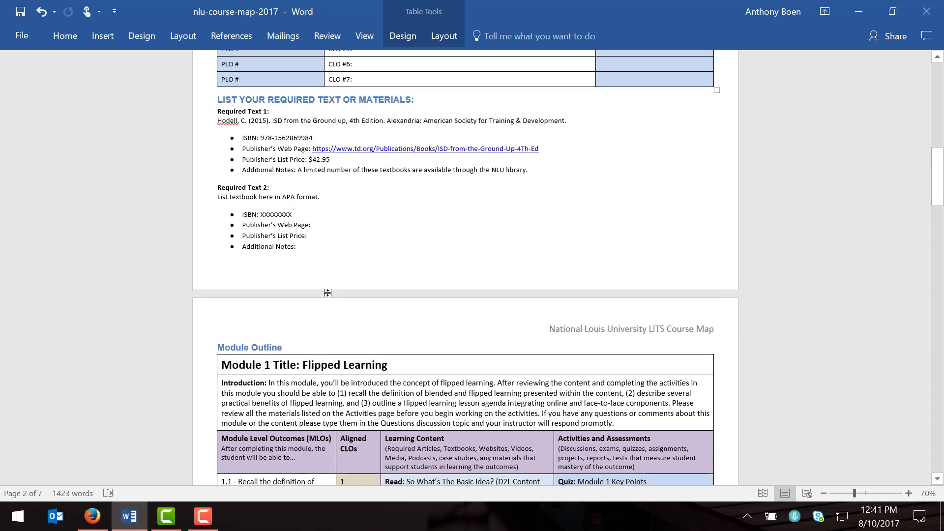
{"action": "scroll", "coordinate": [327, 293], "scroll_direction": "down", "scroll_amount": 10}
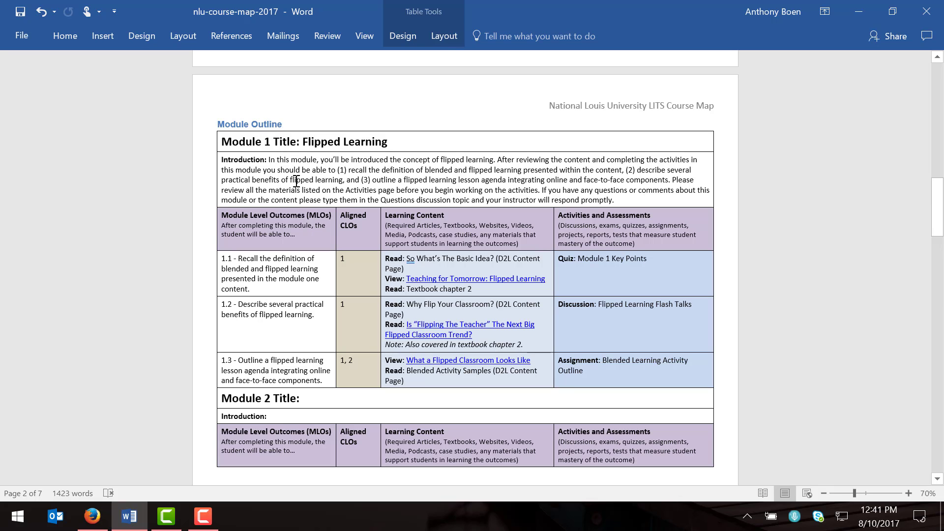
{"action": "scroll", "coordinate": [297, 181], "scroll_direction": "down", "scroll_amount": 3}
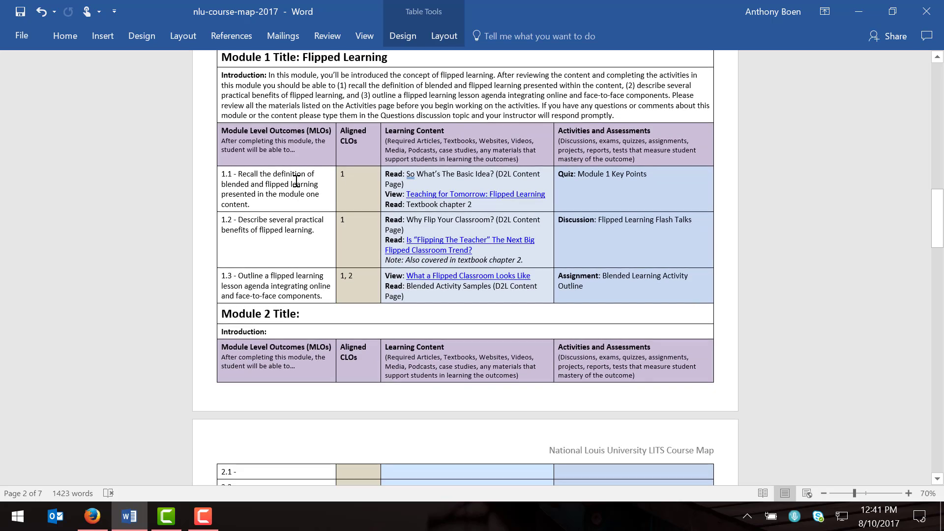
{"action": "scroll", "coordinate": [297, 181], "scroll_direction": "down", "scroll_amount": 1}
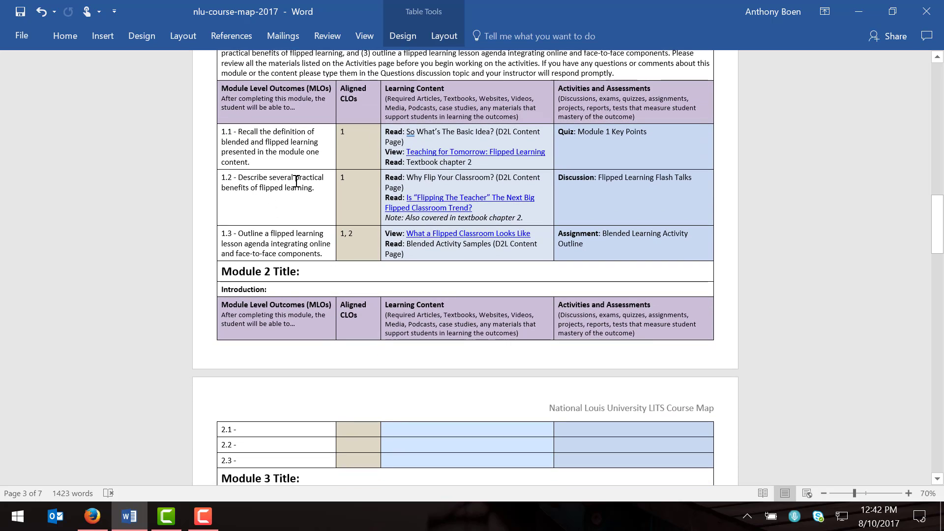
{"action": "scroll", "coordinate": [297, 181], "scroll_direction": "down", "scroll_amount": 3}
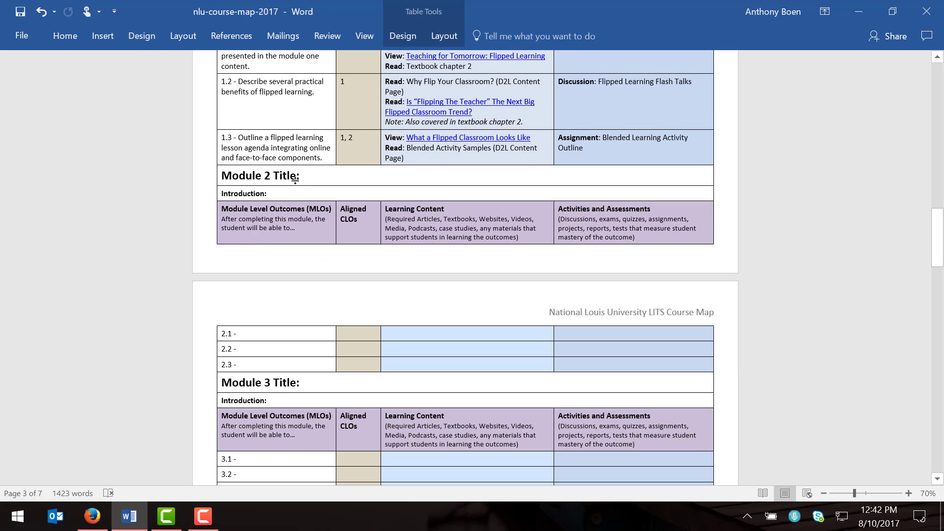
{"action": "scroll", "coordinate": [297, 181], "scroll_direction": "down", "scroll_amount": 3}
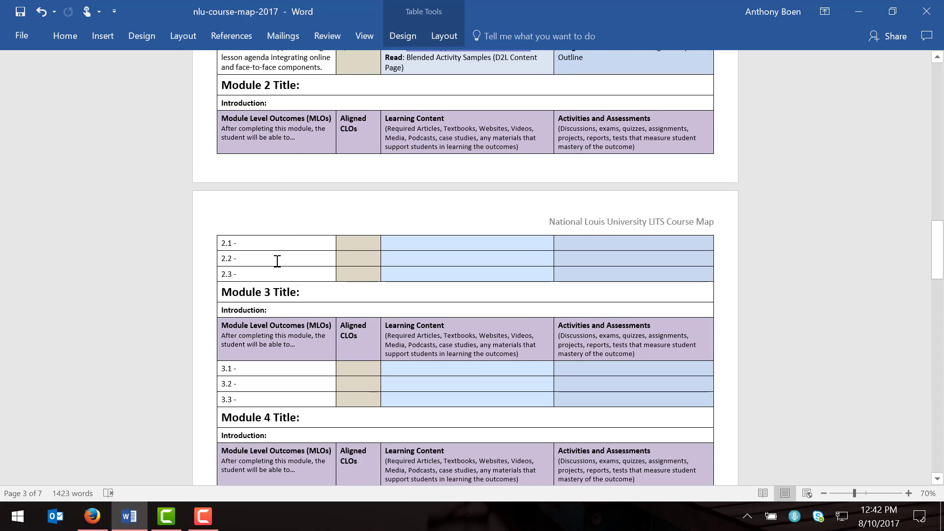
{"action": "scroll", "coordinate": [276, 261], "scroll_direction": "up", "scroll_amount": 3}
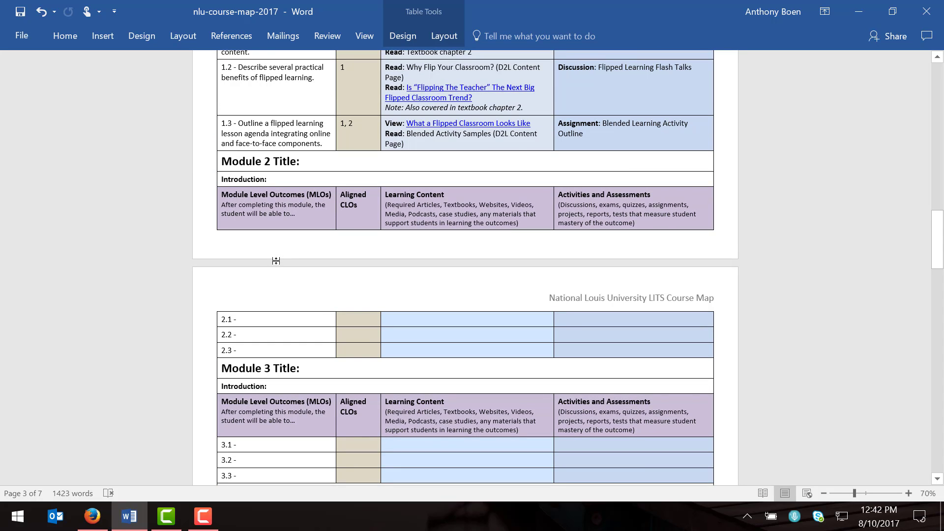
{"action": "scroll", "coordinate": [276, 261], "scroll_direction": "down", "scroll_amount": 4}
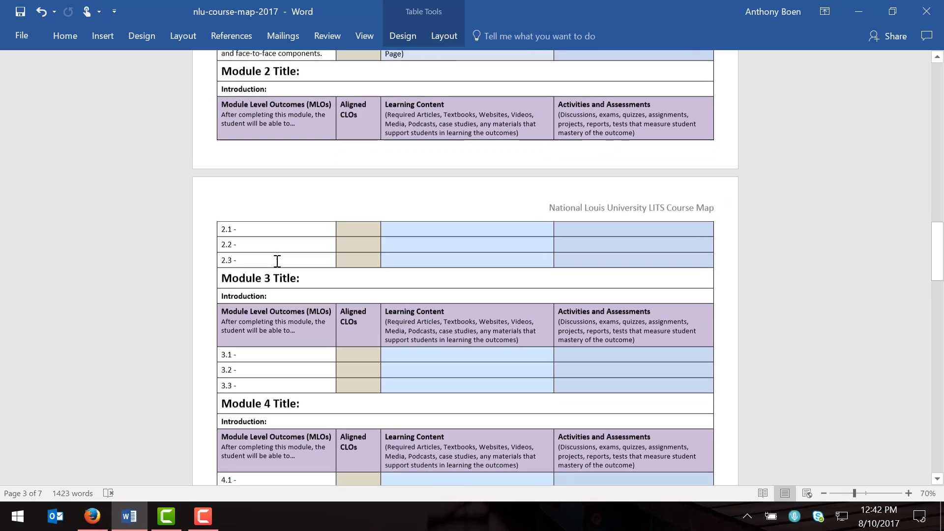
{"action": "scroll", "coordinate": [276, 261], "scroll_direction": "down", "scroll_amount": 4}
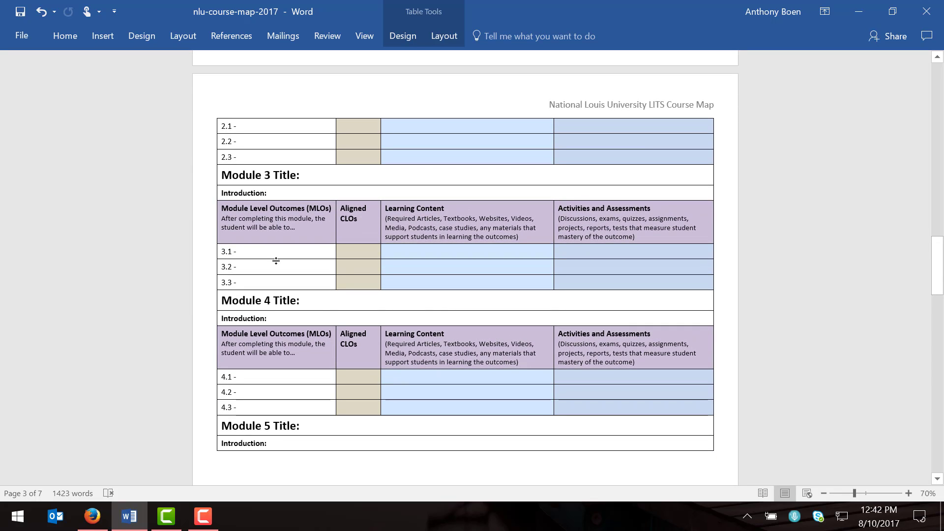
- Scroll back up to the Module 1 outcome rows above the empty Module 2 and 3 tables
{"action": "scroll", "coordinate": [276, 261], "scroll_direction": "up", "scroll_amount": 7}
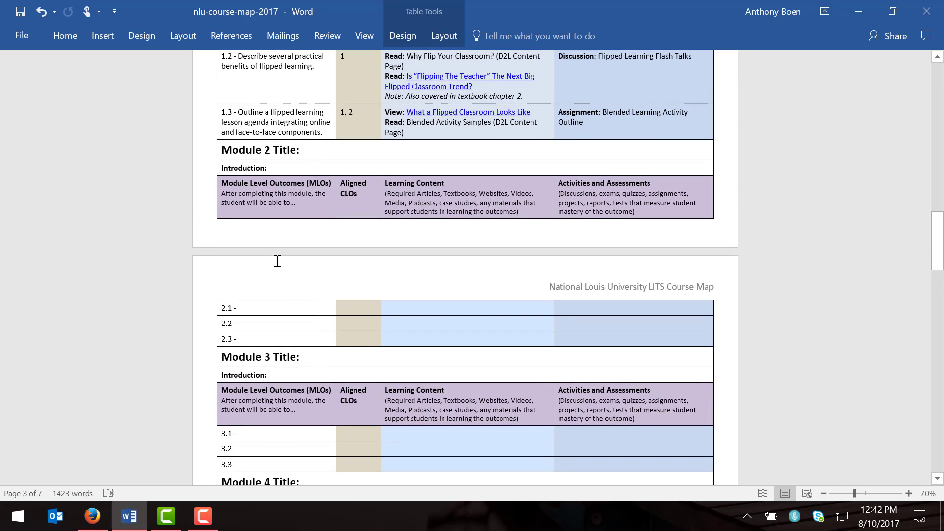
{"action": "scroll", "coordinate": [277, 261], "scroll_direction": "up", "scroll_amount": 6}
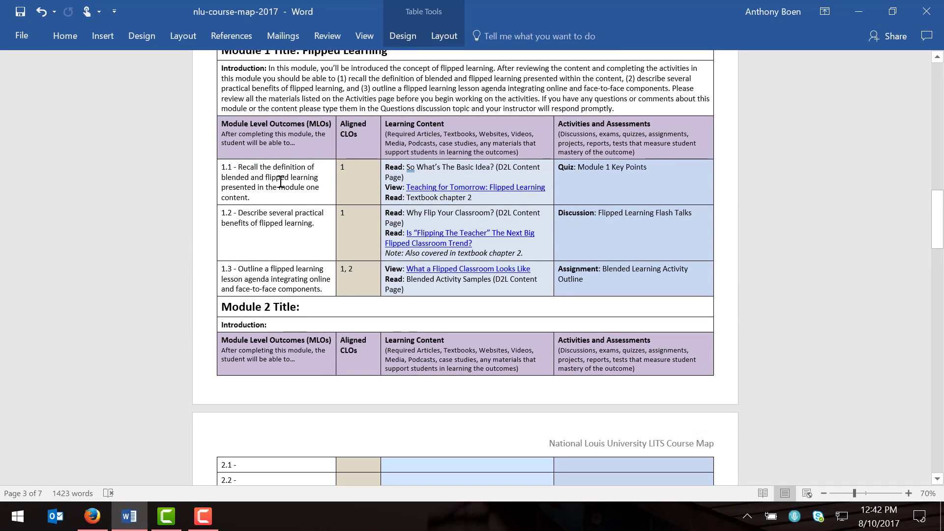
{"action": "scroll", "coordinate": [281, 182], "scroll_direction": "up", "scroll_amount": 1}
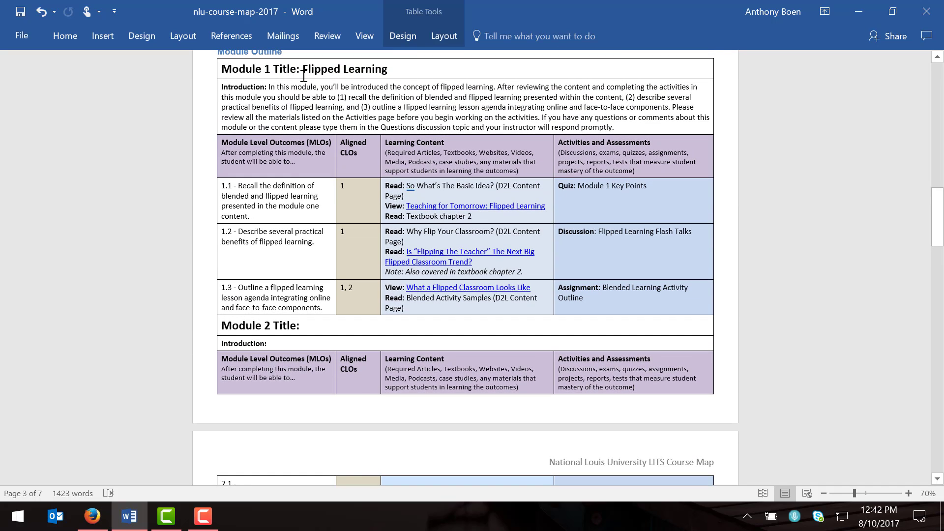
{"action": "scroll", "coordinate": [315, 79], "scroll_direction": "up", "scroll_amount": 1}
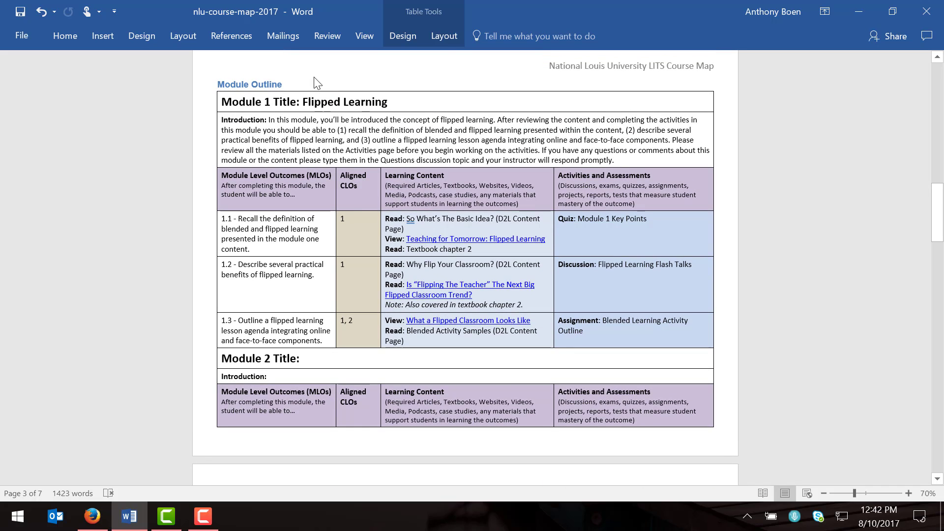
{"action": "scroll", "coordinate": [280, 106], "scroll_direction": "down", "scroll_amount": 6}
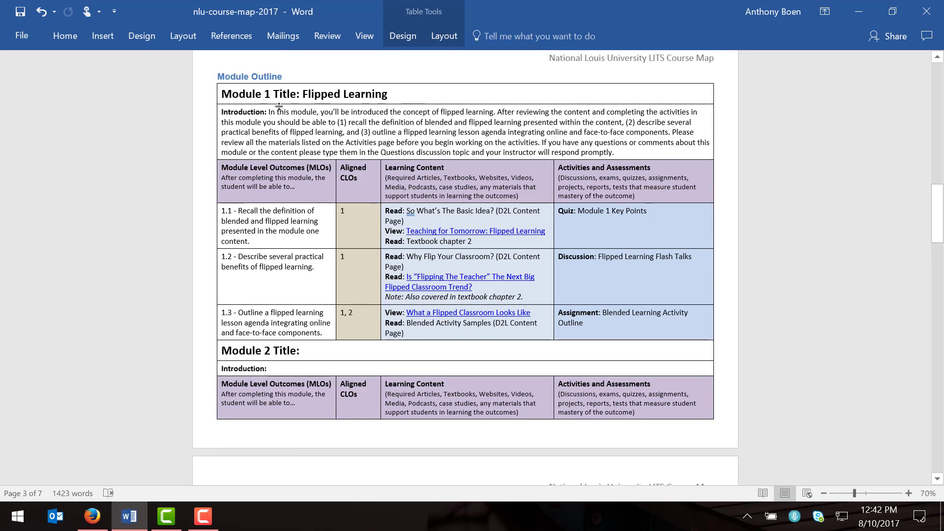
{"action": "scroll", "coordinate": [280, 107], "scroll_direction": "down", "scroll_amount": 3}
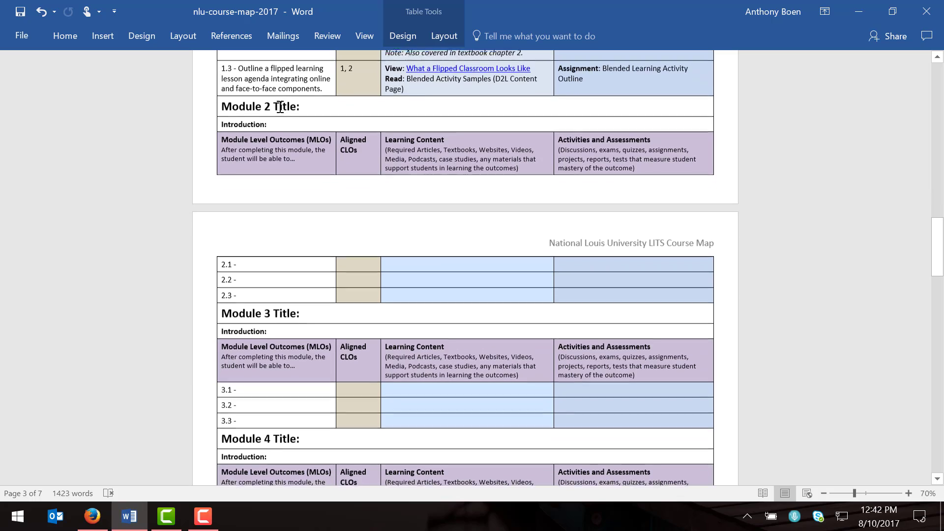
{"action": "scroll", "coordinate": [280, 107], "scroll_direction": "down", "scroll_amount": 2}
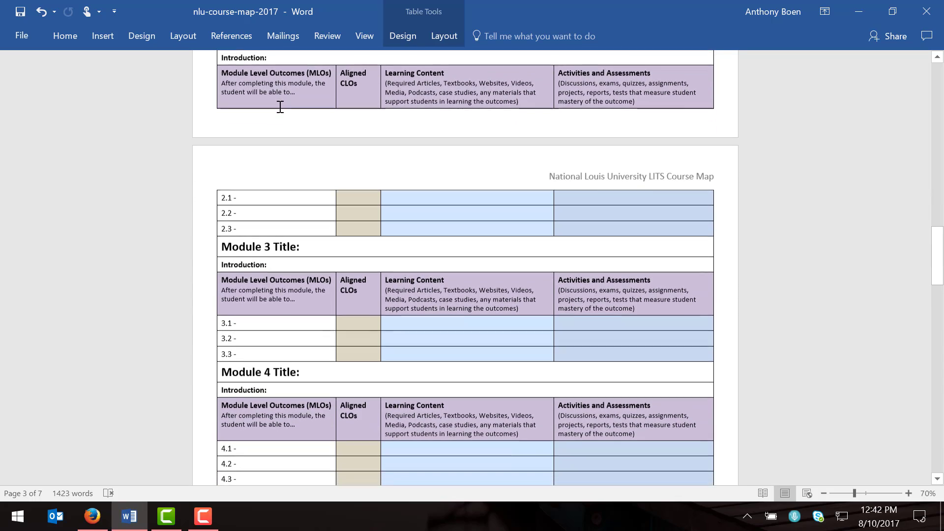
{"action": "scroll", "coordinate": [280, 107], "scroll_direction": "up", "scroll_amount": 1}
{"action": "scroll", "coordinate": [280, 107], "scroll_direction": "up", "scroll_amount": 8}
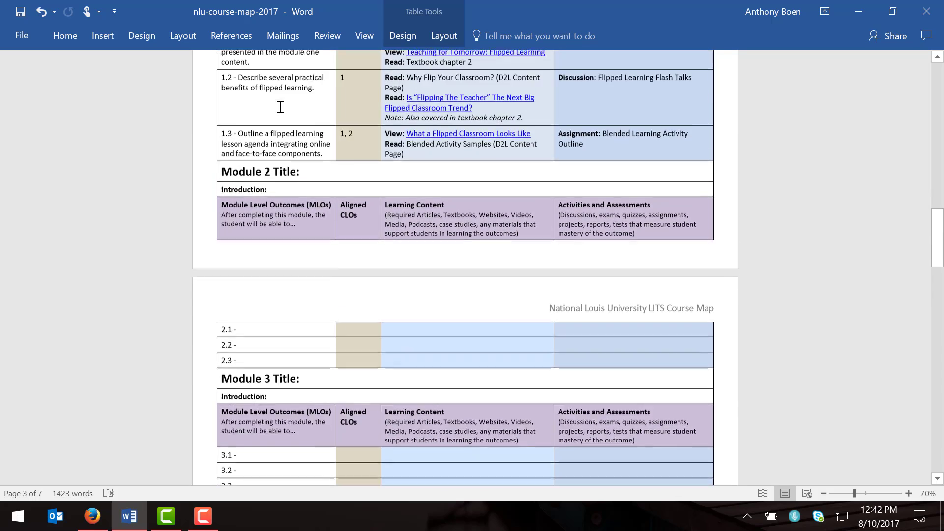
- Scroll to page 3's Module Outline heading to show the Module 1 Flipped Learning table and introduction
{"action": "scroll", "coordinate": [279, 104], "scroll_direction": "up", "scroll_amount": 3}
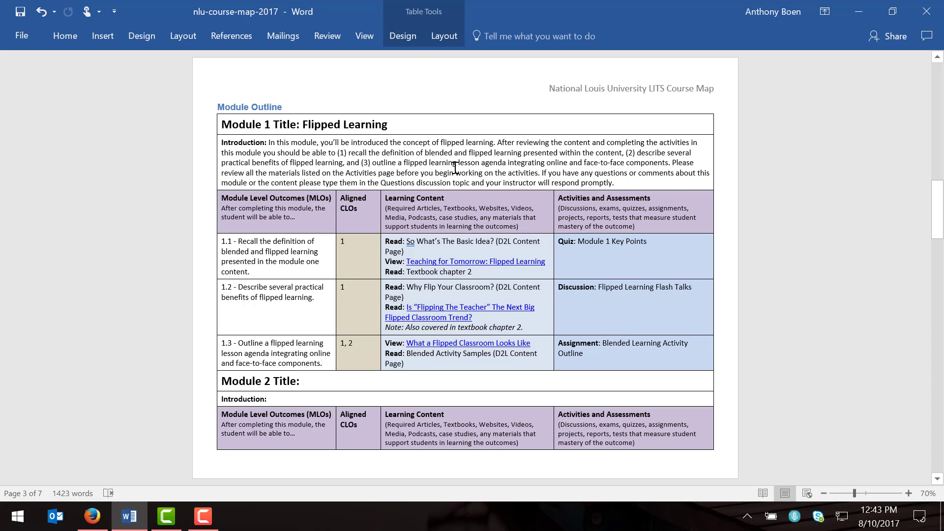
{"action": "scroll", "coordinate": [289, 199], "scroll_direction": "down", "scroll_amount": 1}
{"action": "scroll", "coordinate": [285, 202], "scroll_direction": "down", "scroll_amount": 1}
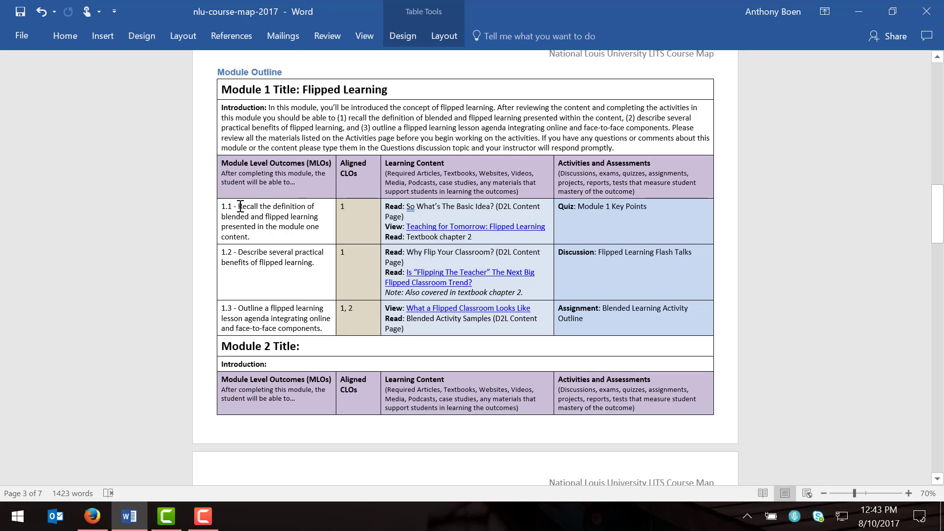
{"action": "left_click_drag", "start_coordinate": [238, 207], "coordinate": [282, 278]}
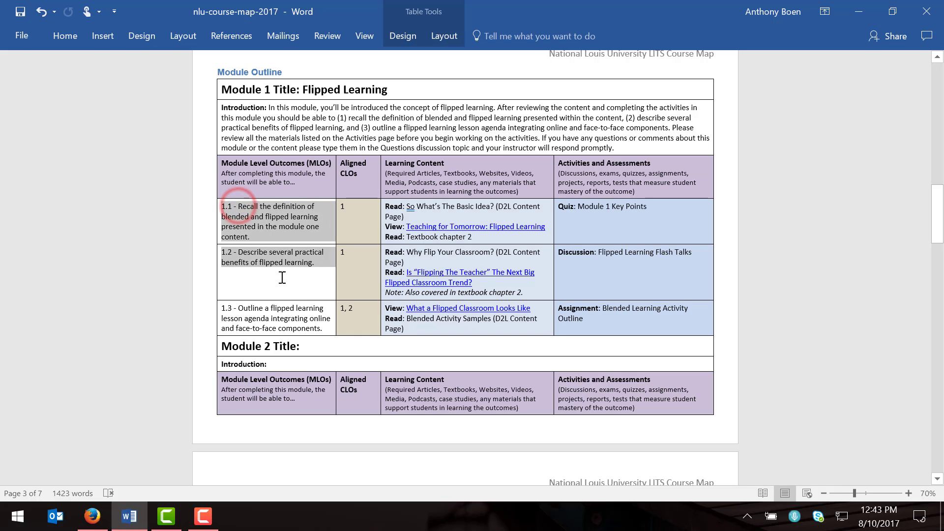
{"action": "left_click", "coordinate": [286, 310]}
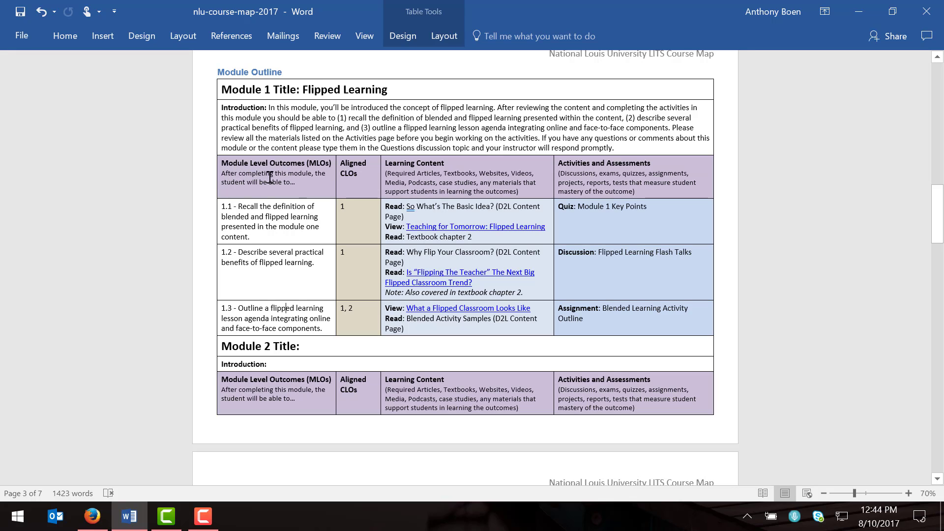
{"action": "left_click", "coordinate": [243, 203]}
{"action": "double_click", "coordinate": [243, 203]}
{"action": "left_click", "coordinate": [272, 210]}
{"action": "scroll", "coordinate": [278, 247], "scroll_direction": "up", "scroll_amount": 1}
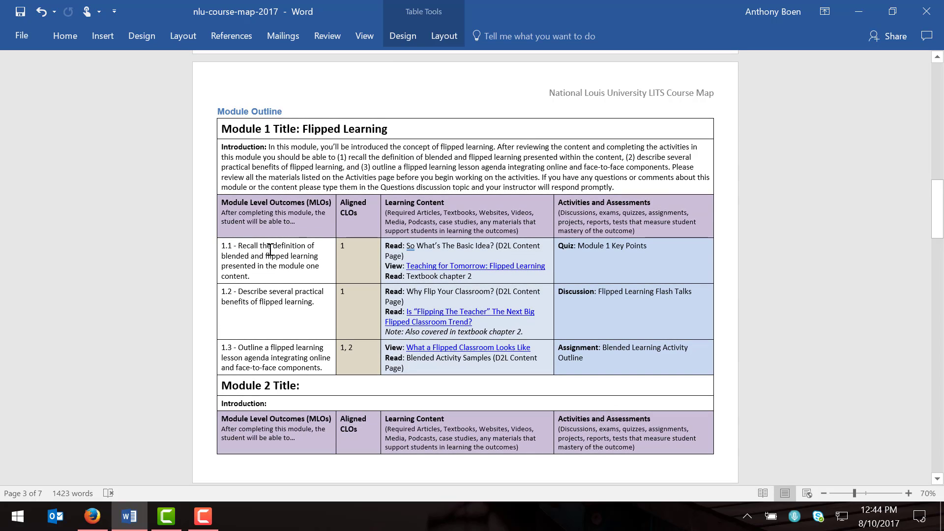
{"action": "left_click", "coordinate": [356, 247]}
{"action": "left_click", "coordinate": [347, 249]}
{"action": "left_click", "coordinate": [352, 246]}
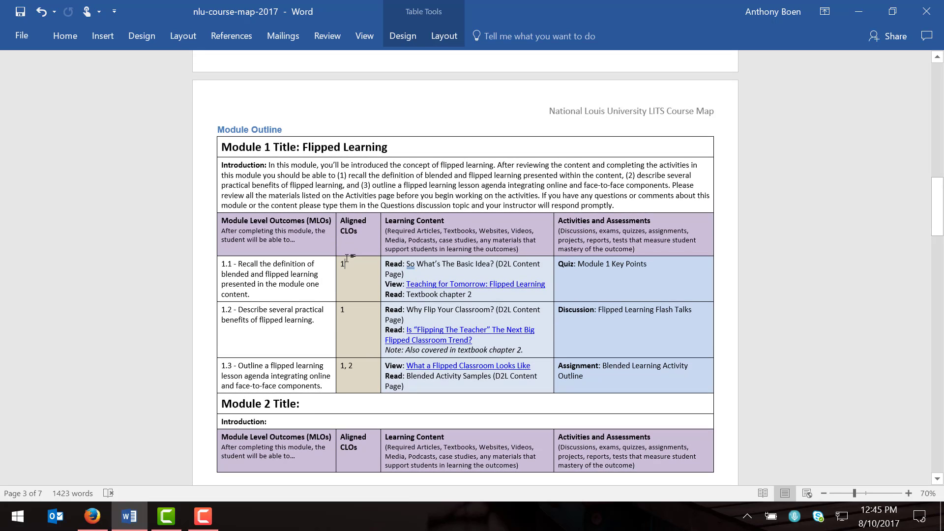
{"action": "scroll", "coordinate": [347, 261], "scroll_direction": "up", "scroll_amount": 5}
{"action": "scroll", "coordinate": [354, 144], "scroll_direction": "up", "scroll_amount": 3}
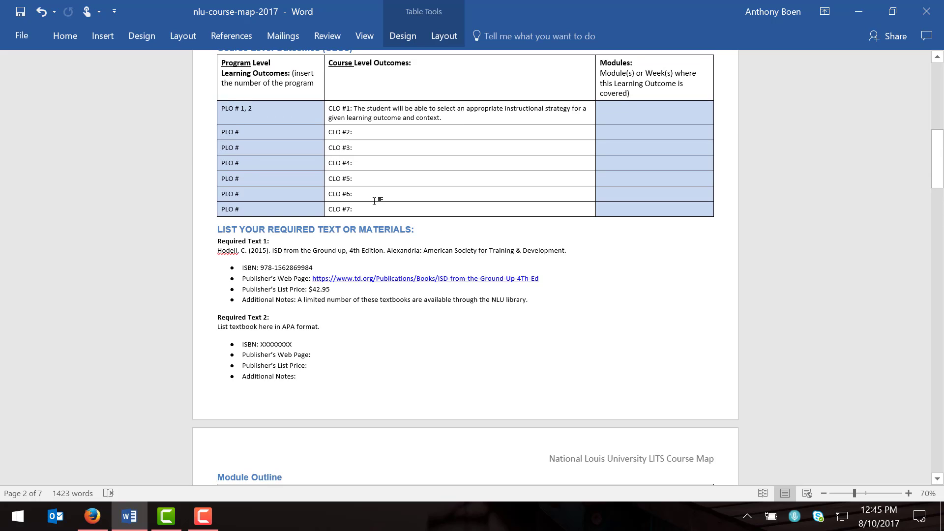
{"action": "scroll", "coordinate": [374, 201], "scroll_direction": "down", "scroll_amount": 8}
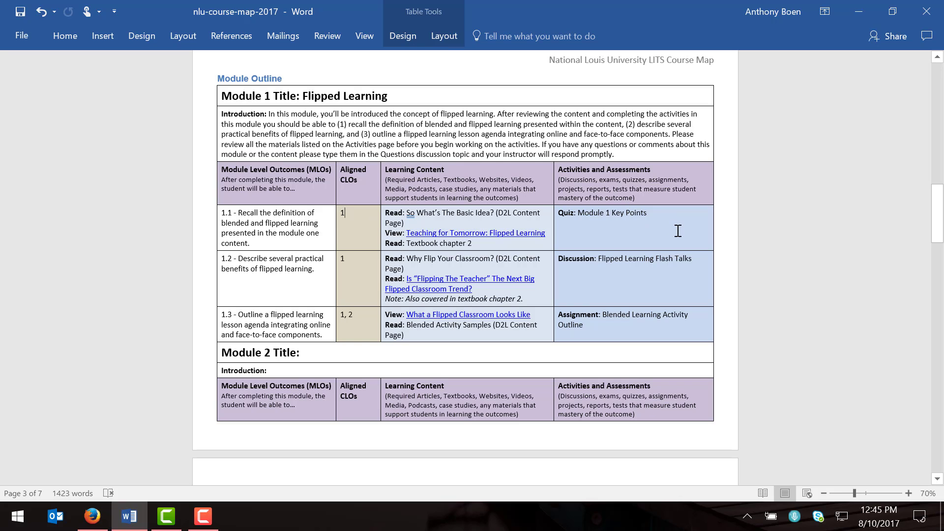
{"action": "scroll", "coordinate": [678, 231], "scroll_direction": "down", "scroll_amount": 1}
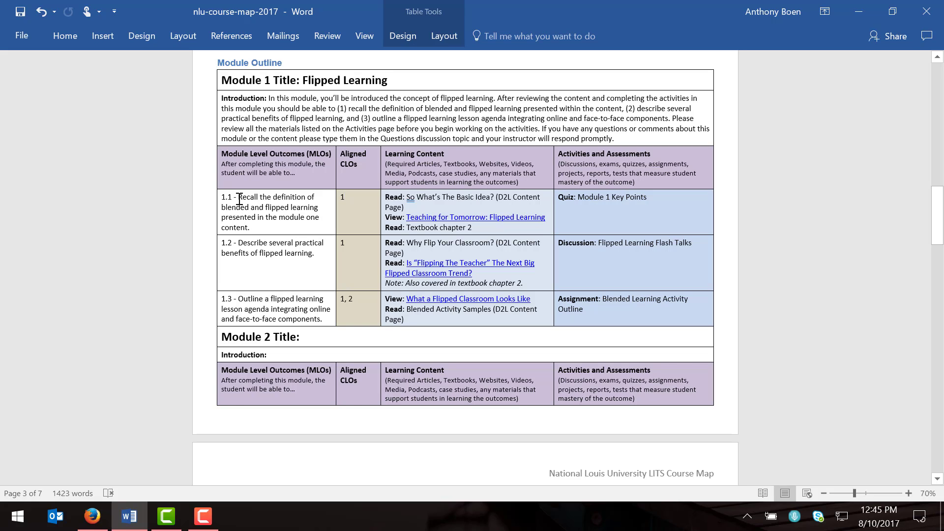
{"action": "left_click_drag", "start_coordinate": [239, 198], "coordinate": [280, 201]}
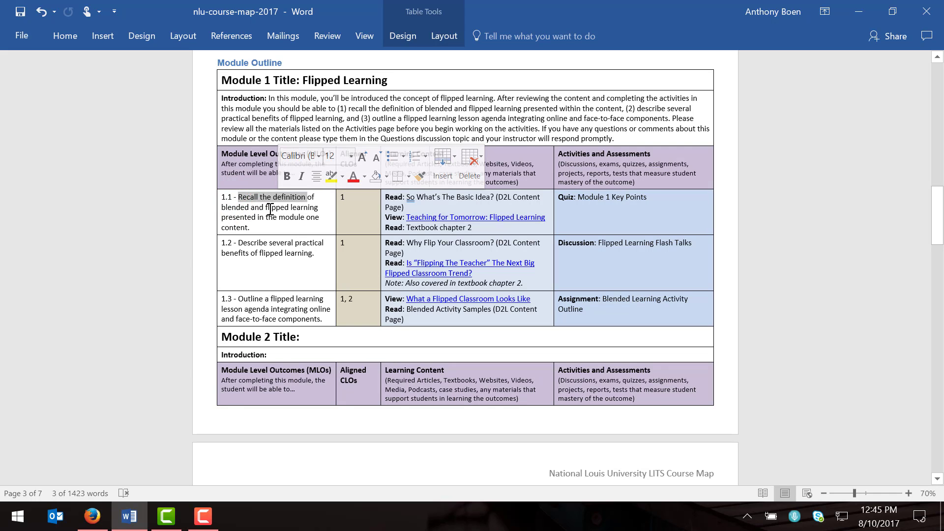
{"action": "left_click", "coordinate": [291, 228]}
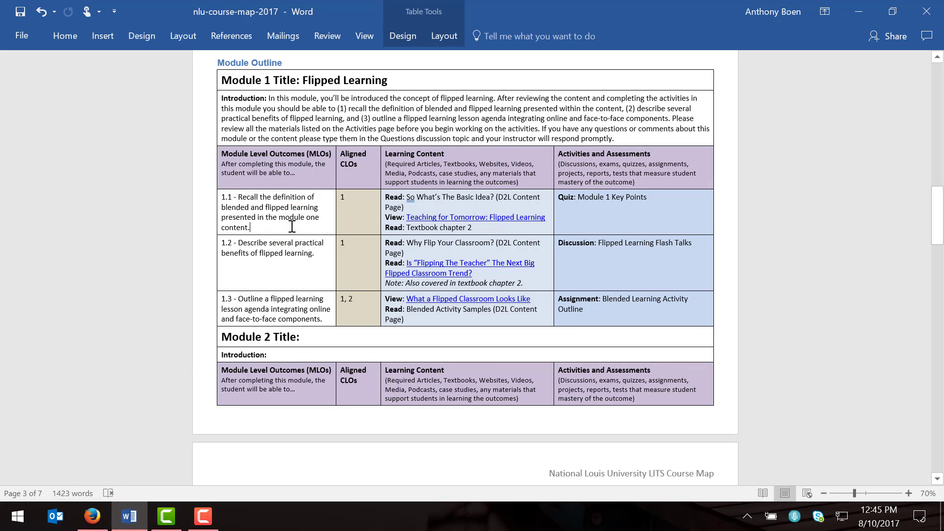
{"action": "left_click_drag", "start_coordinate": [654, 199], "coordinate": [586, 215]}
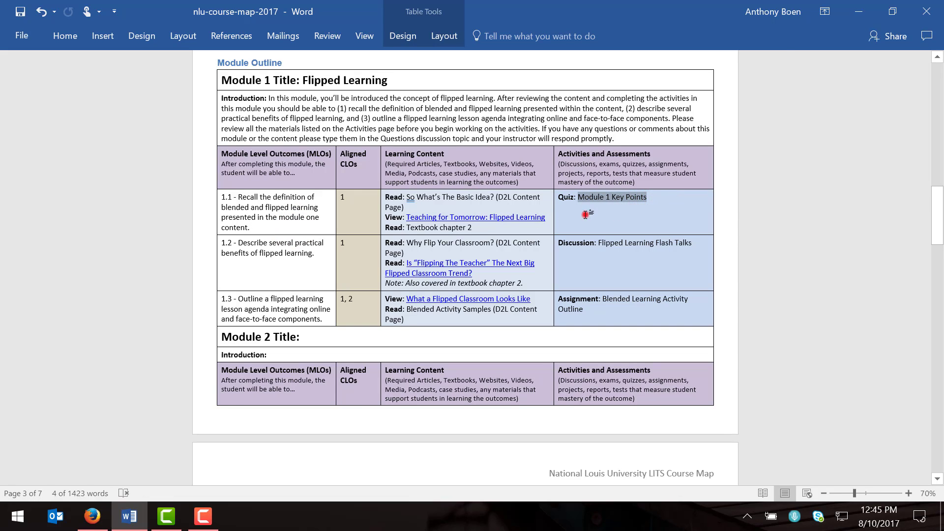
{"action": "left_click", "coordinate": [585, 215]}
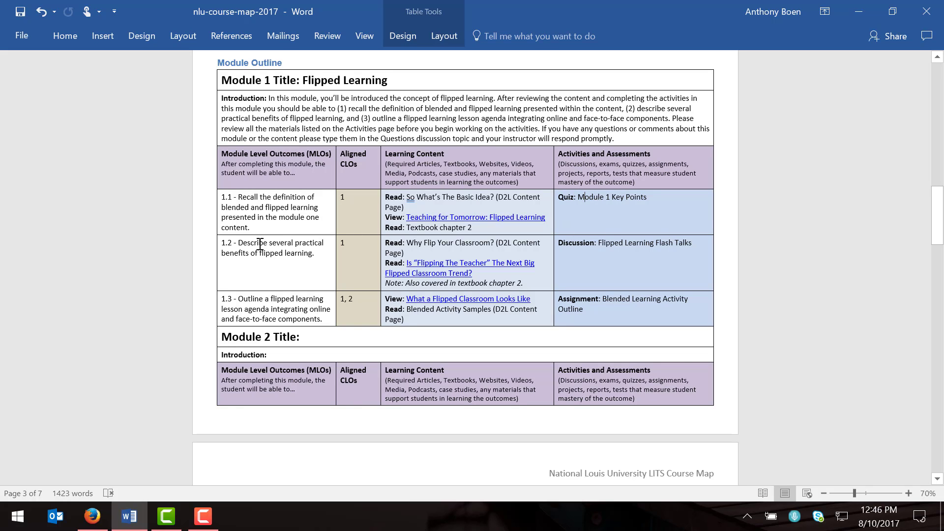
{"action": "left_click", "coordinate": [239, 245]}
{"action": "left_click_drag", "start_coordinate": [239, 245], "coordinate": [320, 256]}
{"action": "left_click", "coordinate": [320, 264]}
{"action": "left_click", "coordinate": [600, 247]}
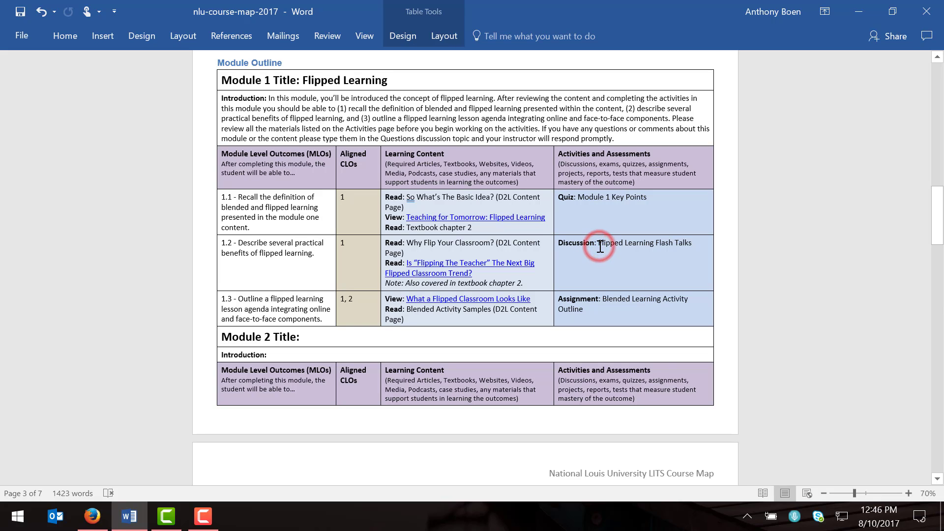
{"action": "left_click_drag", "start_coordinate": [600, 247], "coordinate": [683, 252]}
{"action": "left_click", "coordinate": [674, 262]}
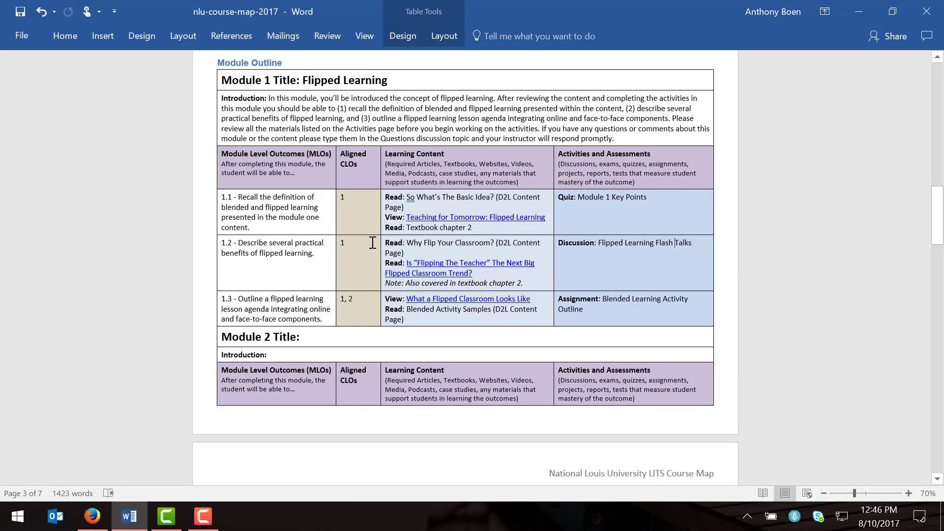
{"action": "left_click", "coordinate": [241, 299]}
{"action": "left_click_drag", "start_coordinate": [240, 299], "coordinate": [288, 307]}
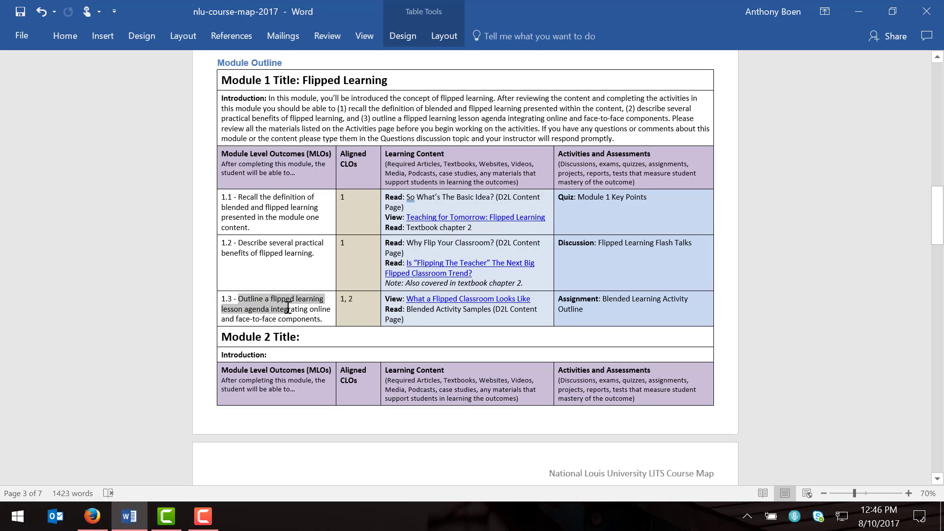
{"action": "left_click", "coordinate": [606, 317]}
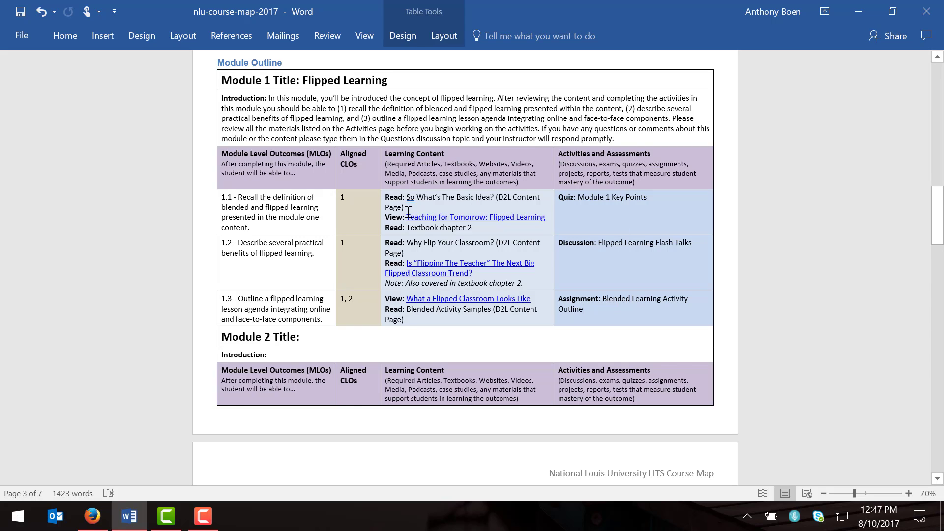
{"action": "left_click_drag", "start_coordinate": [481, 223], "coordinate": [415, 202]}
{"action": "left_click", "coordinate": [423, 202]}
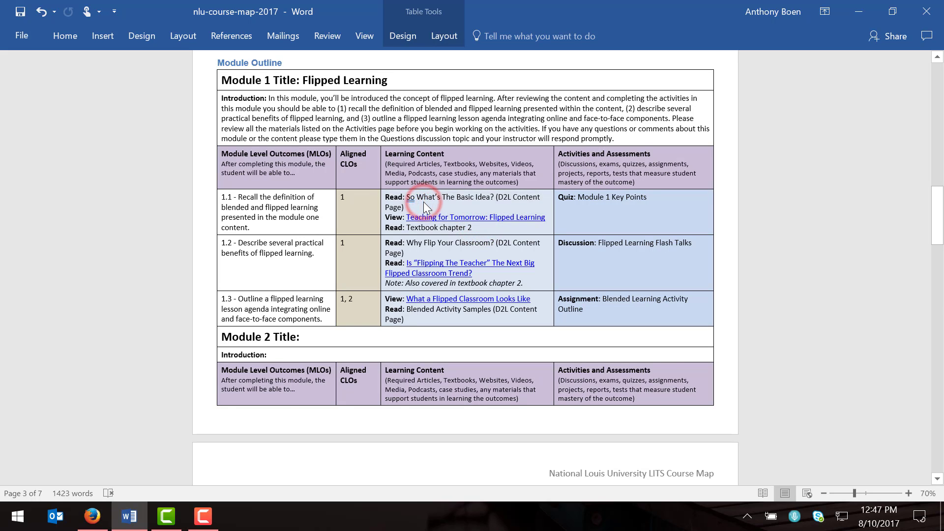
{"action": "left_click", "coordinate": [417, 208]}
{"action": "left_click", "coordinate": [406, 197]}
{"action": "left_click_drag", "start_coordinate": [407, 196], "coordinate": [436, 204]}
{"action": "left_click", "coordinate": [435, 205]}
{"action": "left_click_drag", "start_coordinate": [406, 217], "coordinate": [545, 218]}
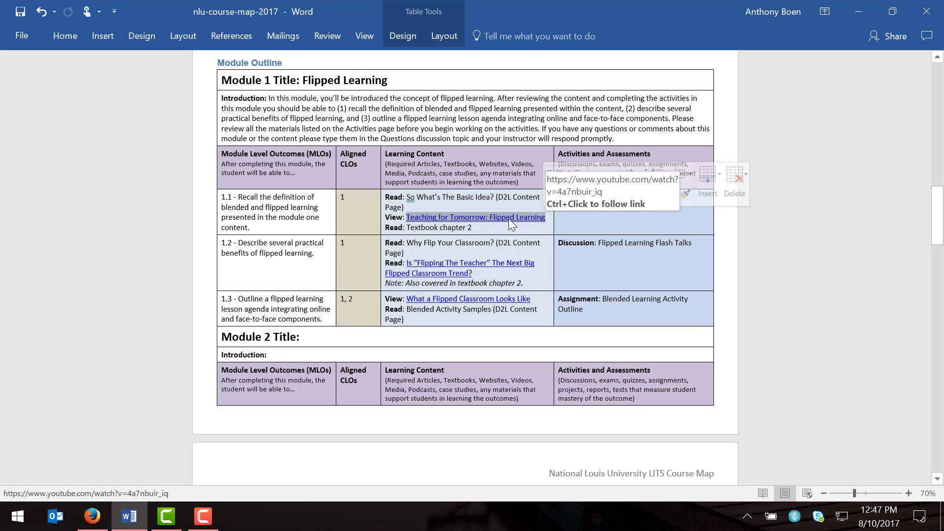
{"action": "left_click", "coordinate": [470, 198]}
{"action": "left_click_drag", "start_coordinate": [387, 228], "coordinate": [472, 230]}
{"action": "left_click", "coordinate": [482, 230]}
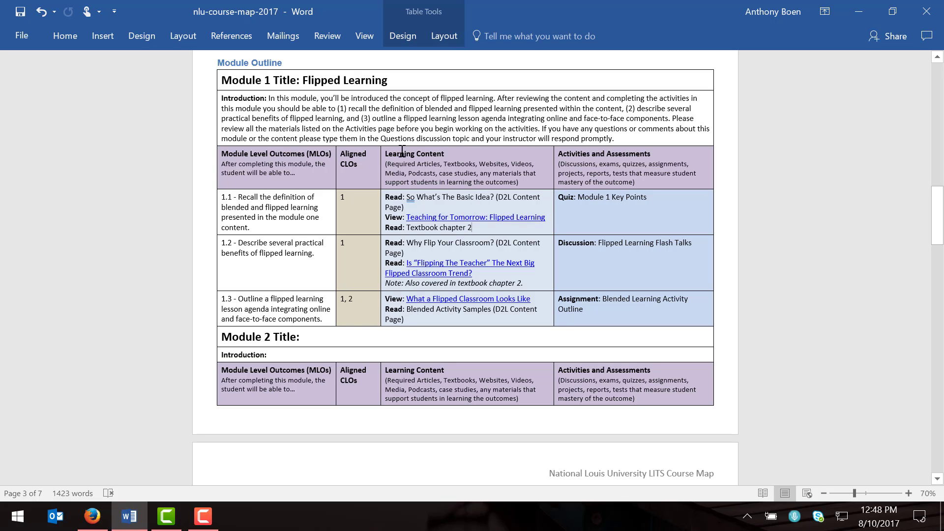
{"action": "scroll", "coordinate": [389, 152], "scroll_direction": "down", "scroll_amount": 5}
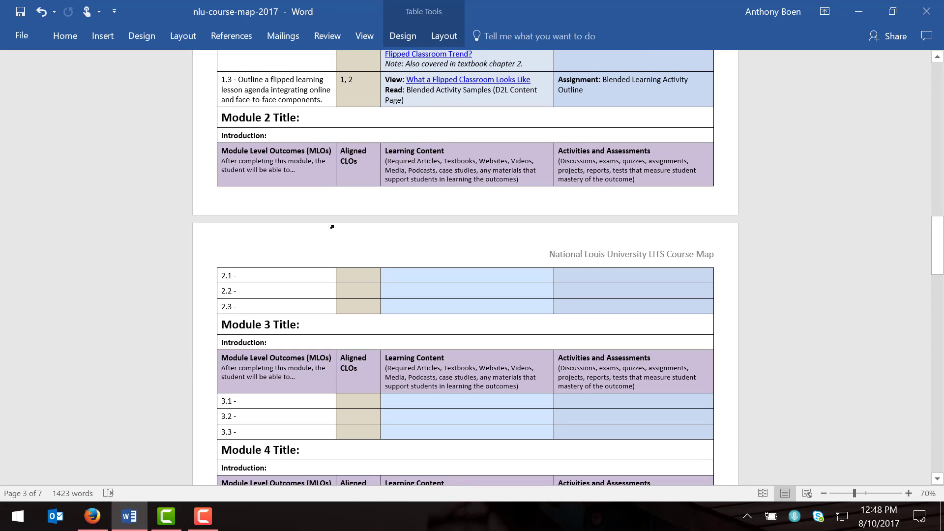
{"action": "scroll", "coordinate": [332, 230], "scroll_direction": "down", "scroll_amount": 3}
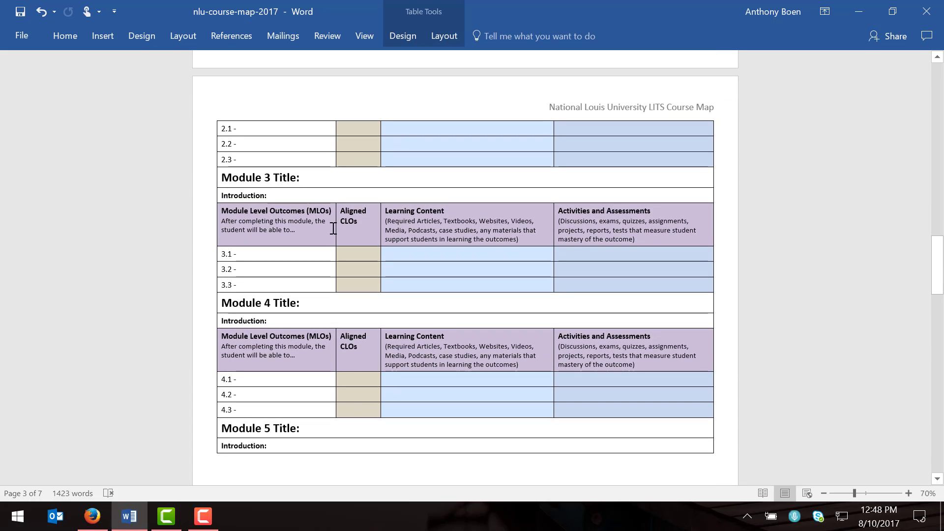
{"action": "scroll", "coordinate": [333, 229], "scroll_direction": "up", "scroll_amount": 5}
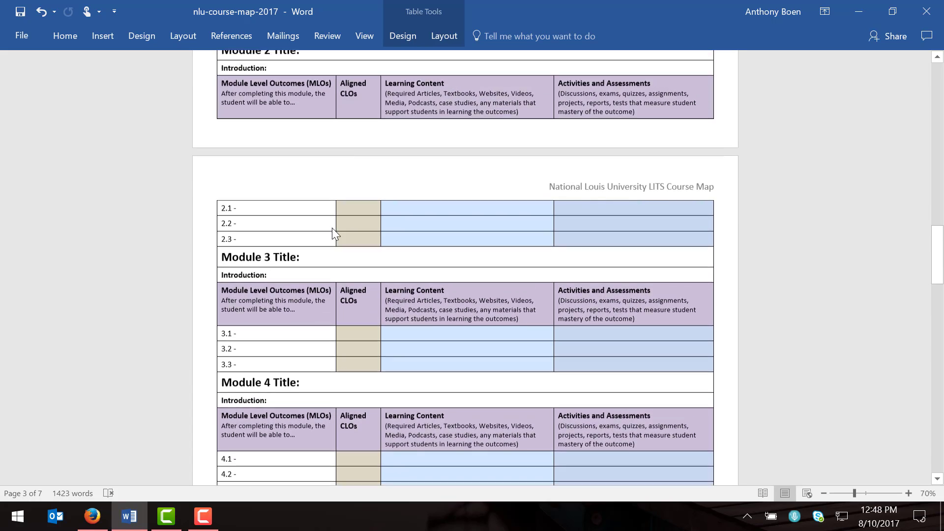
{"action": "scroll", "coordinate": [333, 228], "scroll_direction": "up", "scroll_amount": 2}
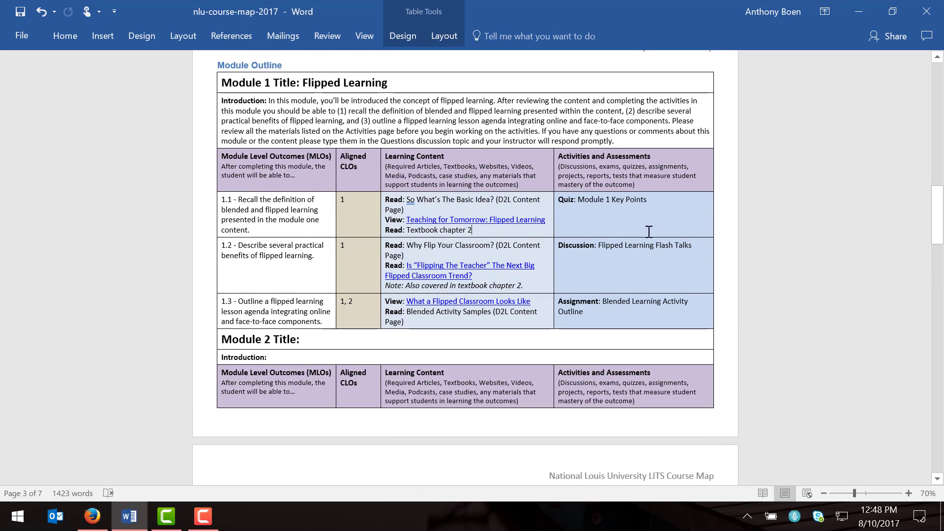
- Highlight the Flipped Learning Flash Talks discussion entry, then jump to the Detailed Activity/Assessment Instructions page
{"action": "left_click_drag", "start_coordinate": [695, 242], "coordinate": [578, 244]}
{"action": "left_click", "coordinate": [590, 245]}
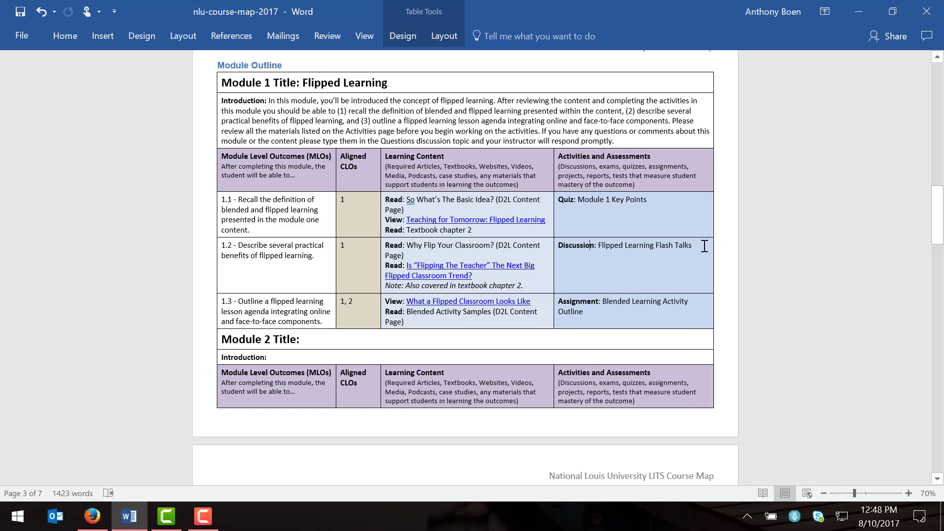
{"action": "left_click_drag", "start_coordinate": [938, 202], "coordinate": [934, 444]}
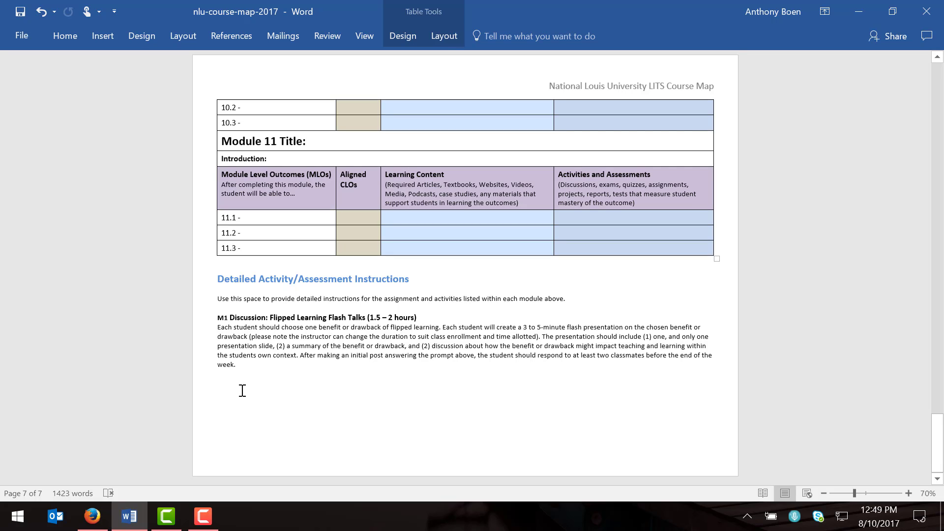
- Scroll up from Module 11 back to the Course Level Outcomes table with CLO #1
{"action": "scroll", "coordinate": [243, 391], "scroll_direction": "up", "scroll_amount": 1}
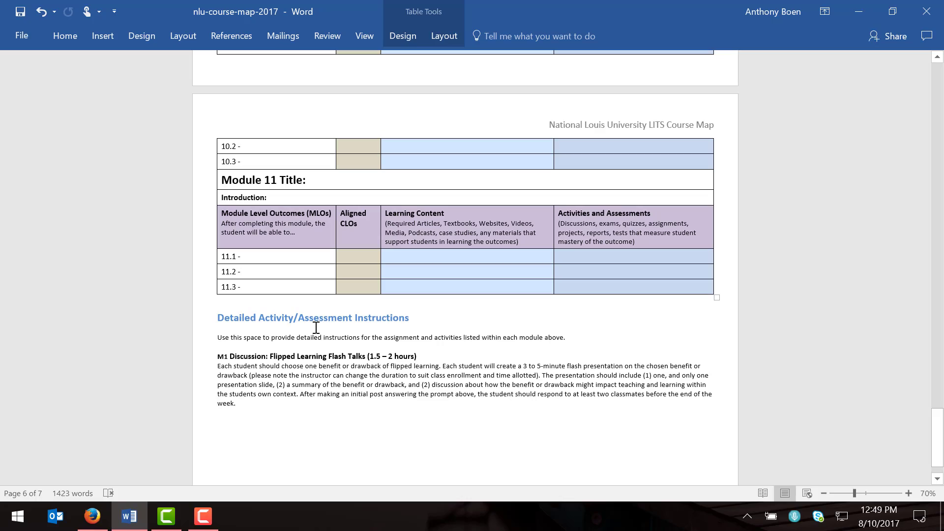
{"action": "scroll", "coordinate": [316, 328], "scroll_direction": "up", "scroll_amount": 20}
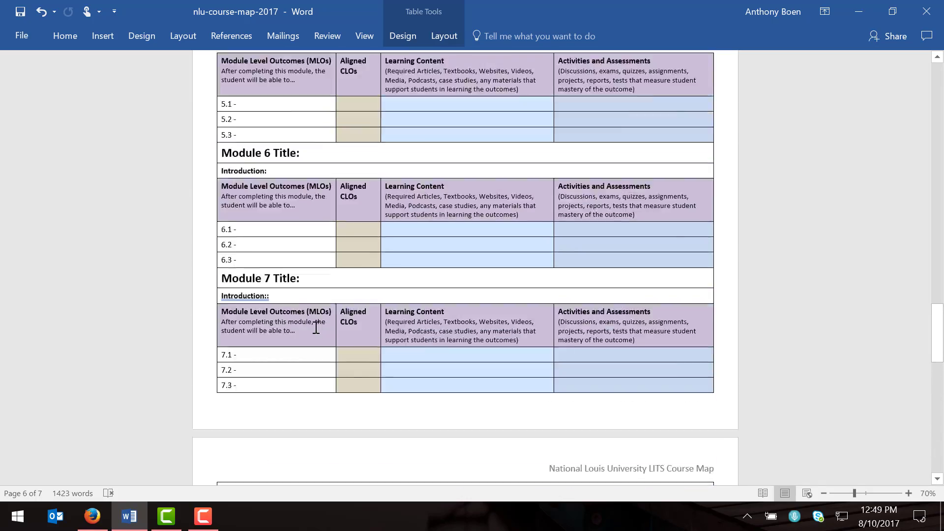
{"action": "scroll", "coordinate": [316, 327], "scroll_direction": "up", "scroll_amount": 20}
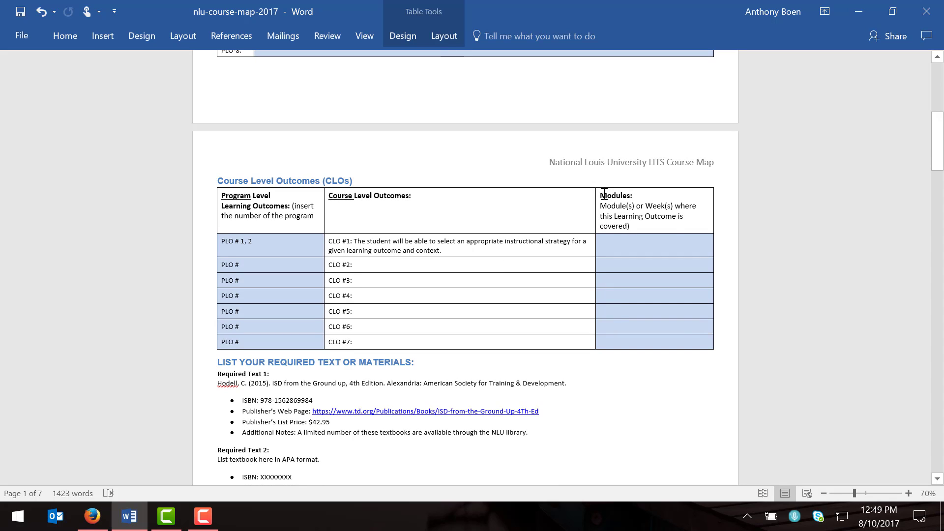
- Scroll down past the required texts to the Module 1 Flipped Learning outline on page 3
{"action": "scroll", "coordinate": [632, 224], "scroll_direction": "down", "scroll_amount": 1}
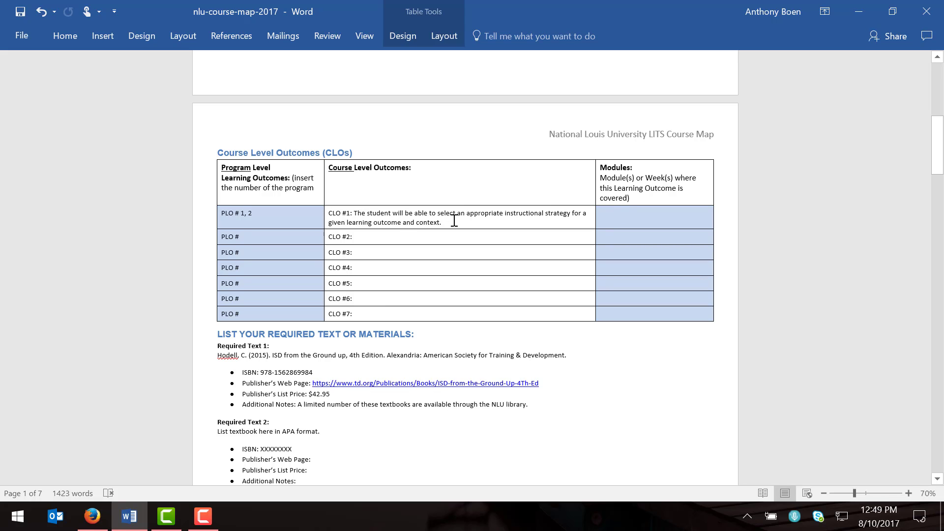
{"action": "scroll", "coordinate": [415, 216], "scroll_direction": "down", "scroll_amount": 8}
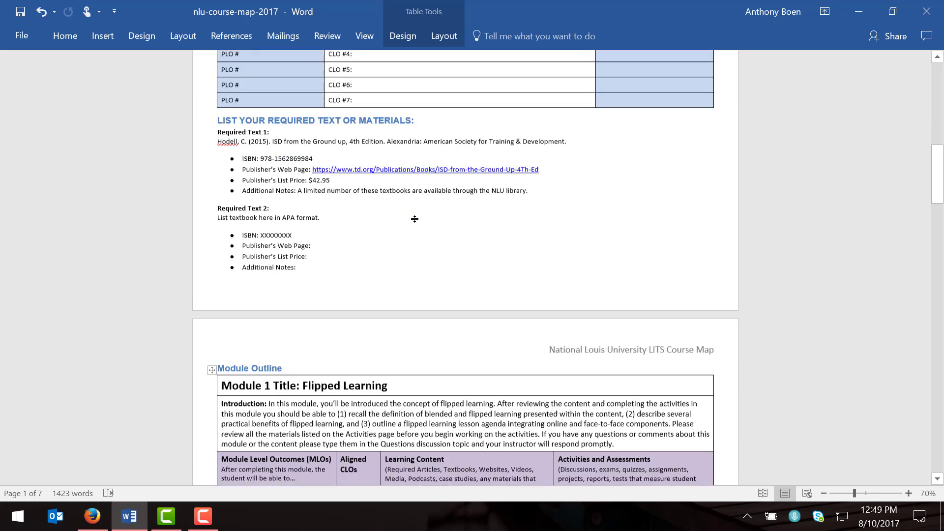
{"action": "scroll", "coordinate": [419, 225], "scroll_direction": "down", "scroll_amount": 3}
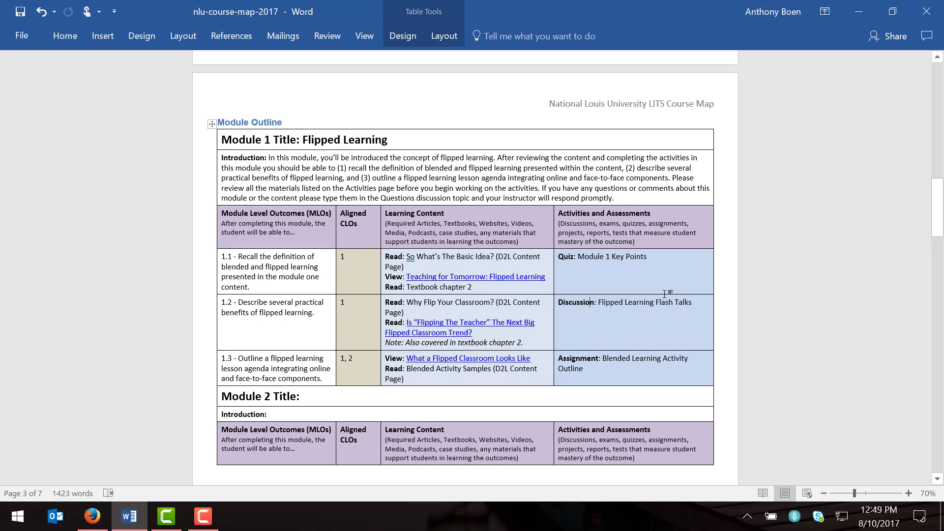
- Enter 1 in CLO #1's Modules cell, then return to the EDU 102 opening page
{"action": "scroll", "coordinate": [665, 294], "scroll_direction": "up", "scroll_amount": 10}
{"action": "left_click", "coordinate": [637, 197]}
{"action": "type", "text": "1"}
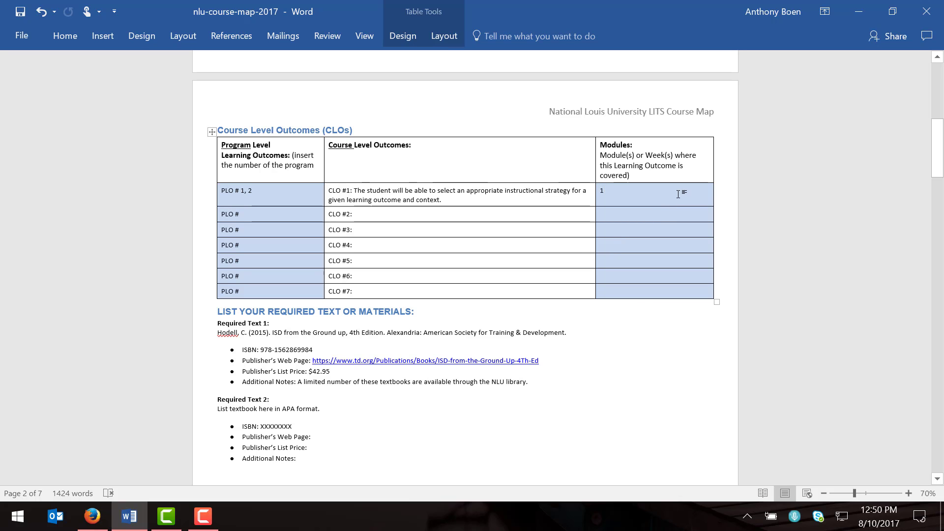
{"action": "scroll", "coordinate": [678, 195], "scroll_direction": "up", "scroll_amount": 6}
{"action": "scroll", "coordinate": [679, 194], "scroll_direction": "up", "scroll_amount": 9}
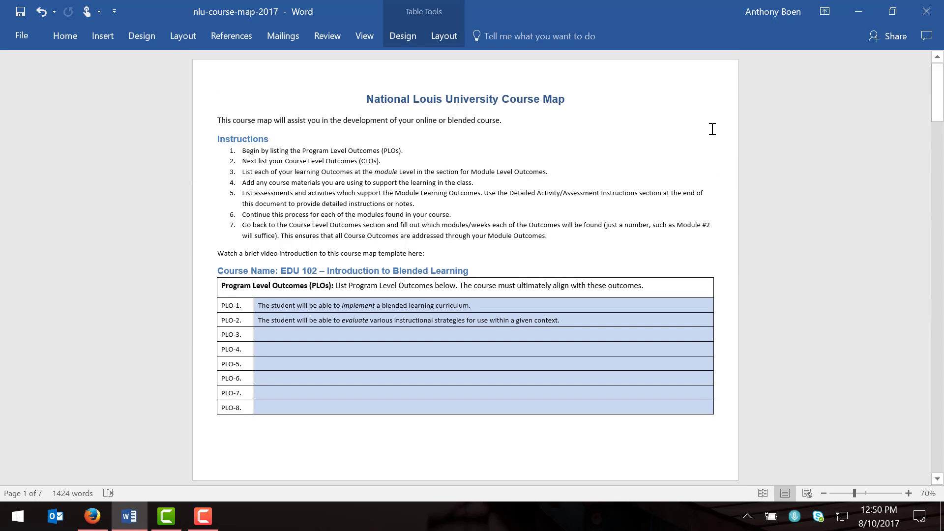